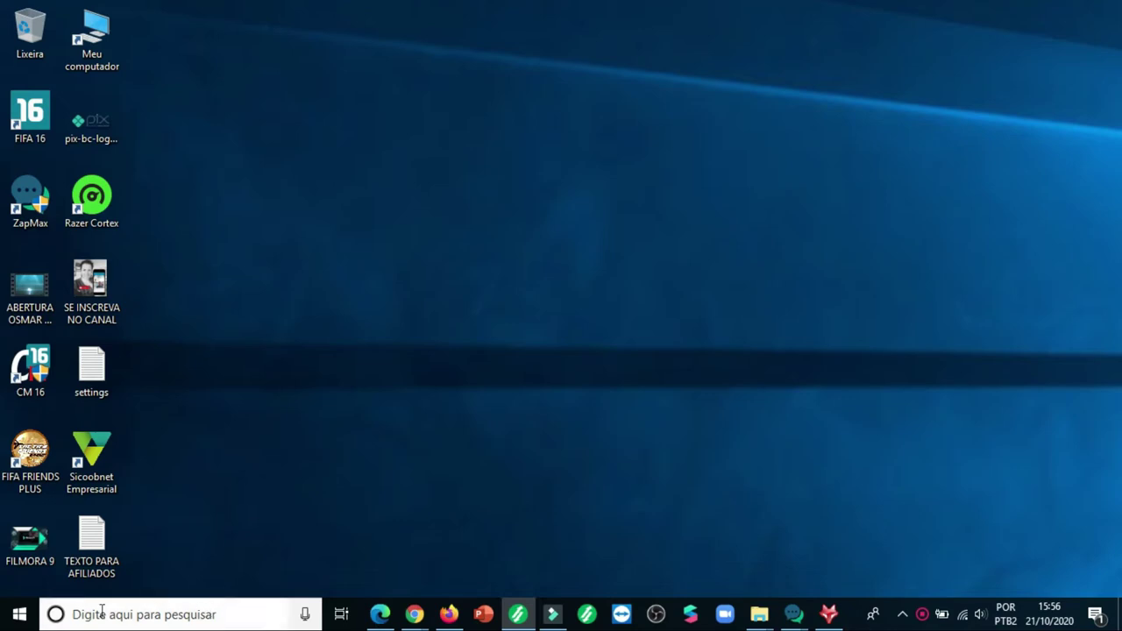
Run the cleanmgr command and scan drive C: with Disk Cleanup.
left_click(197, 614)
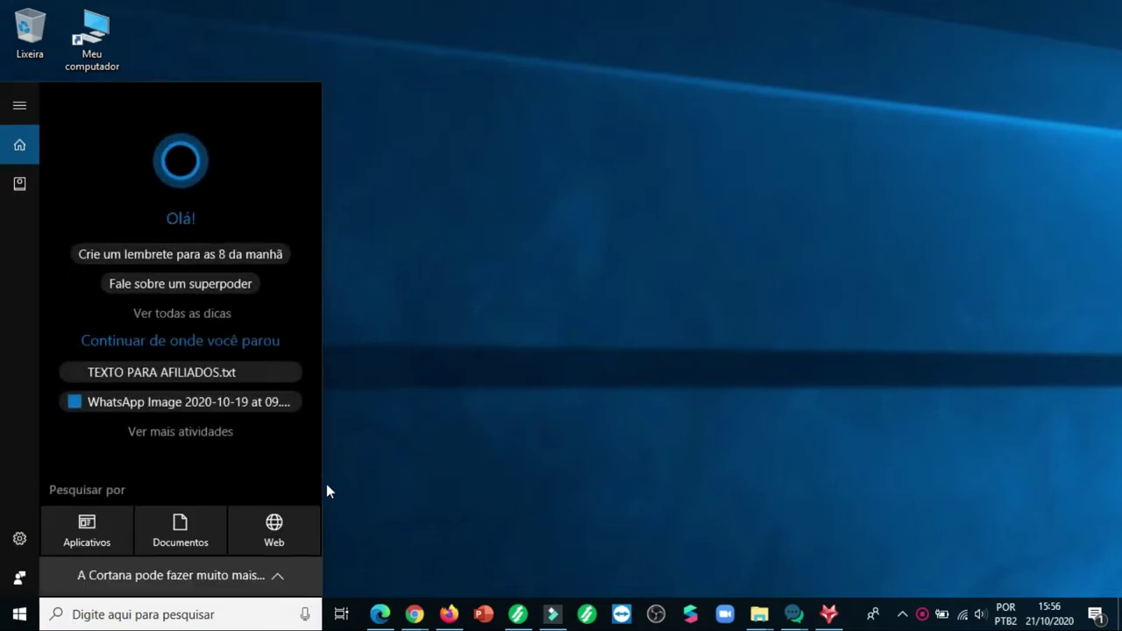
key("super+r")
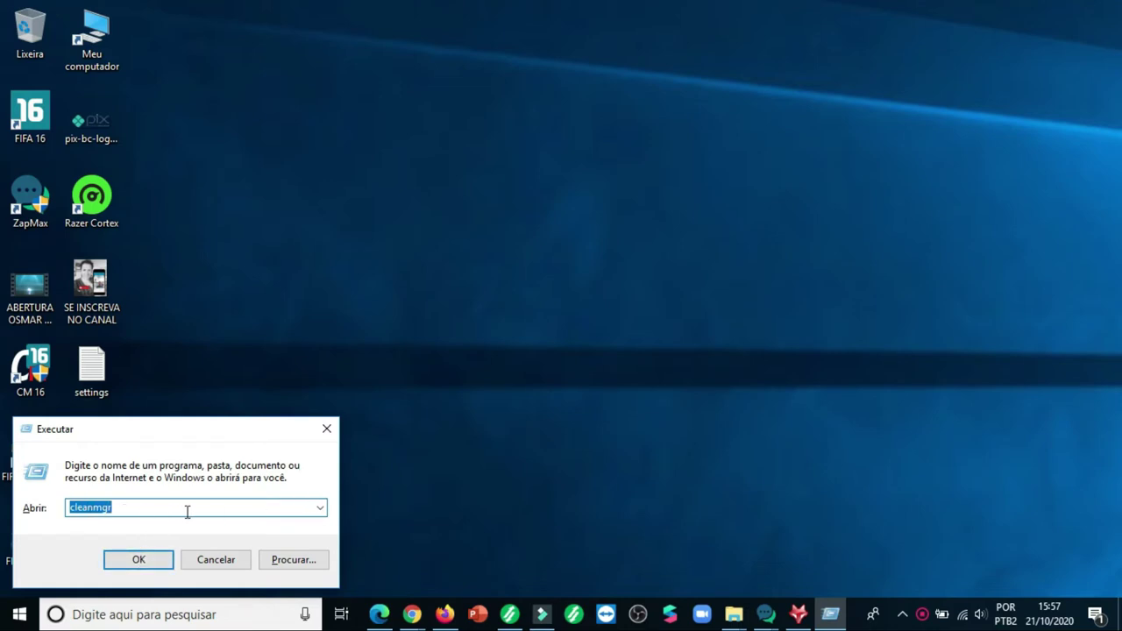
left_click(148, 557)
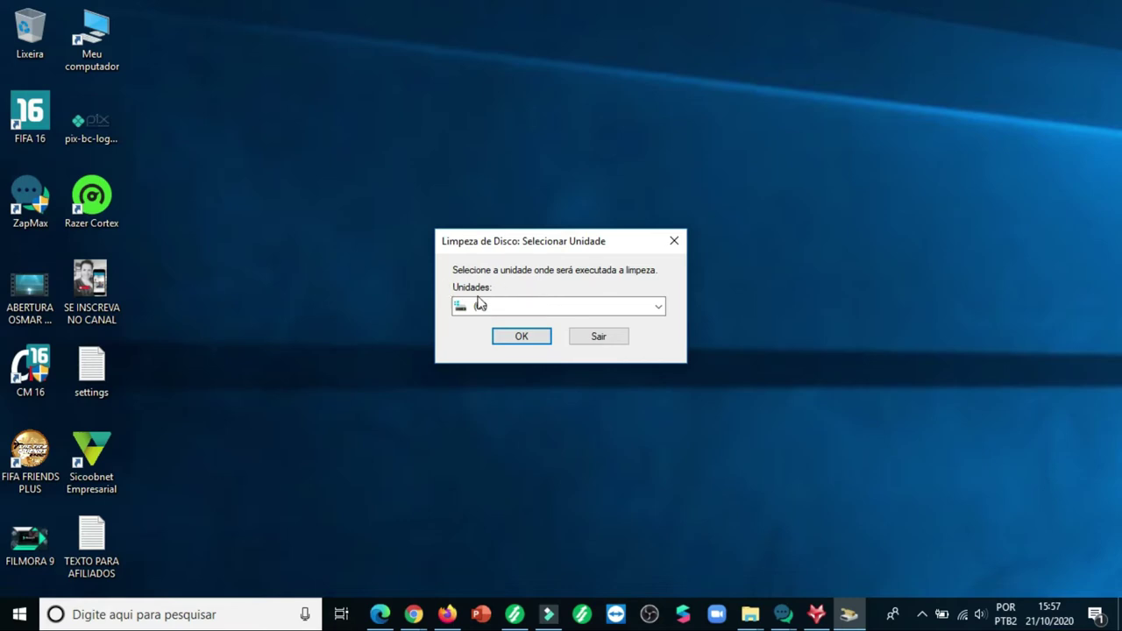
left_click(523, 339)
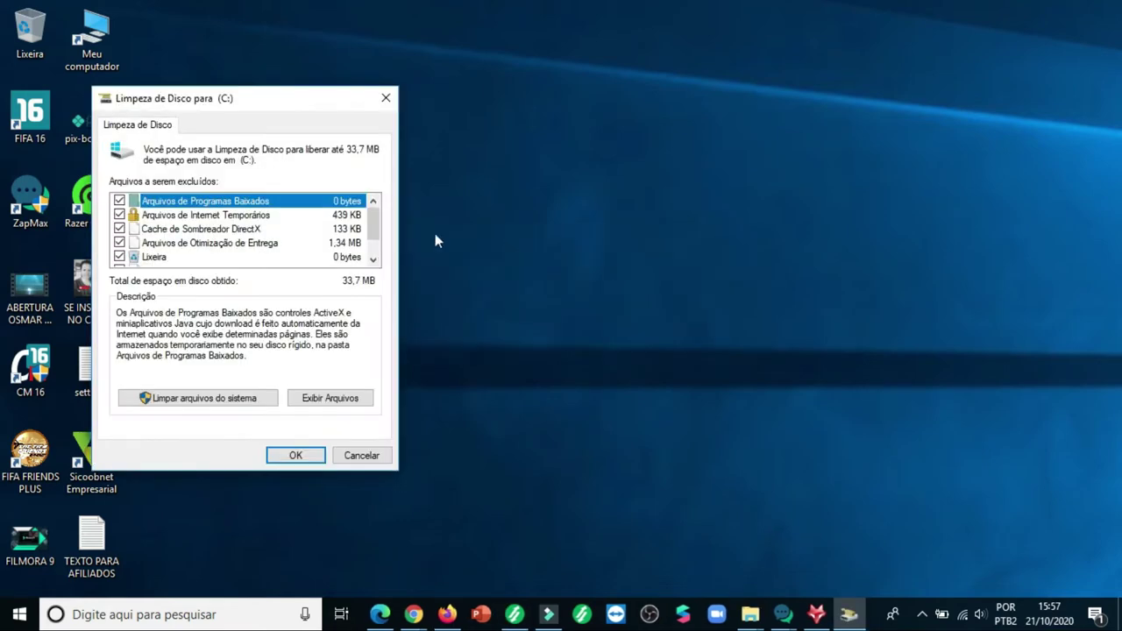
left_click_drag(287, 104, 646, 101)
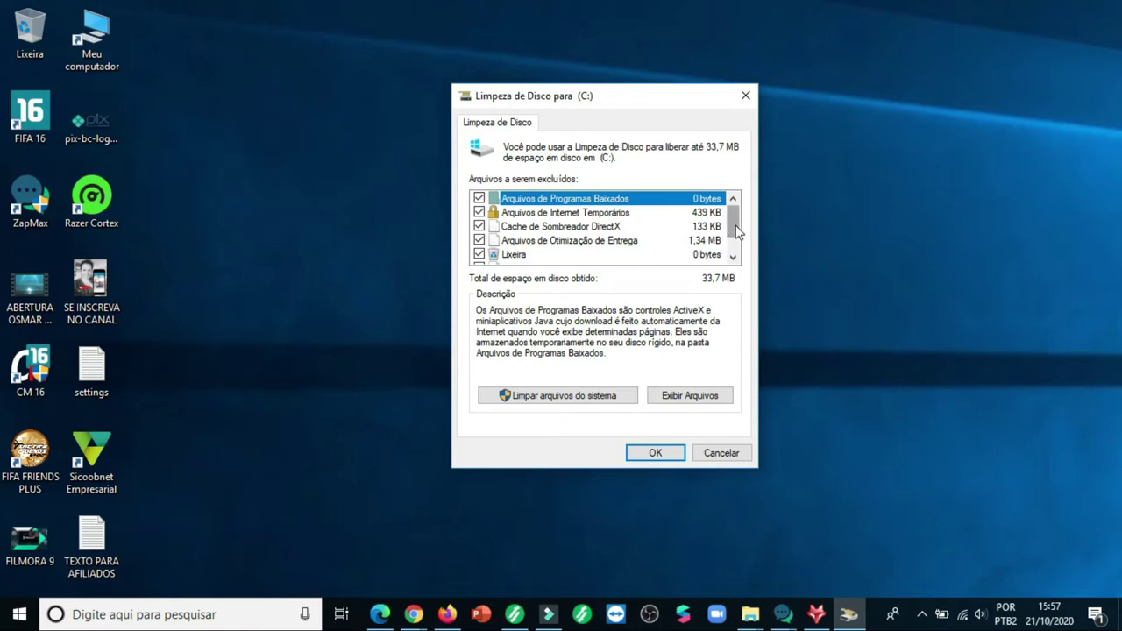
Review the file categories offered for deletion, keeping Lixeira selected, and rescan drive C: to include system files.
left_click_drag(734, 228, 736, 248)
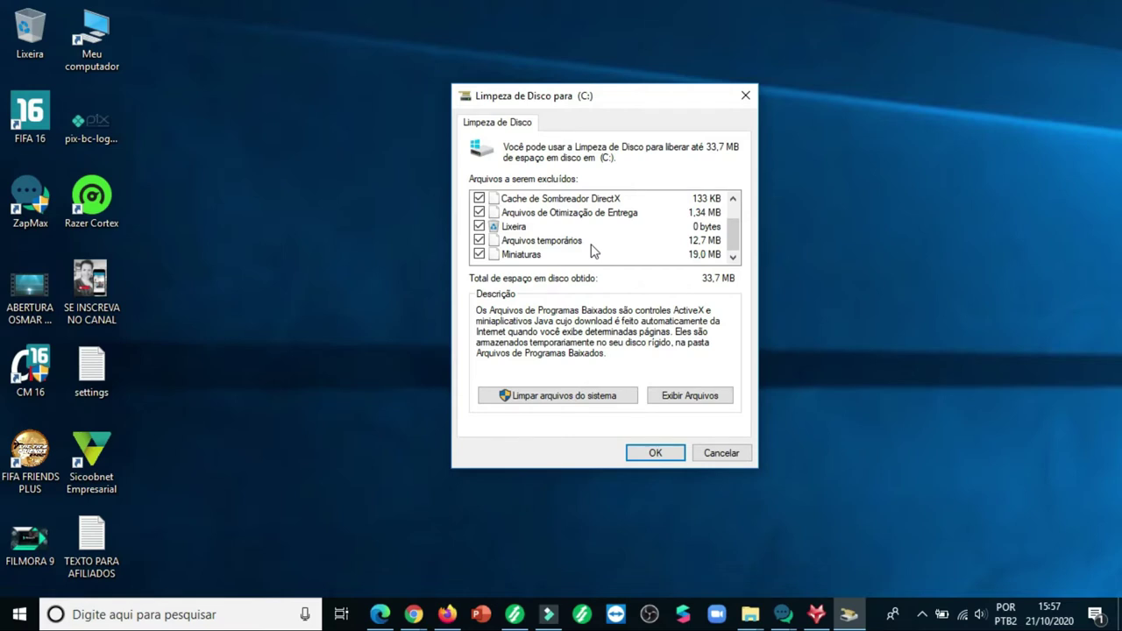
left_click(479, 226)
left_click(479, 226)
left_click_drag(733, 231, 732, 219)
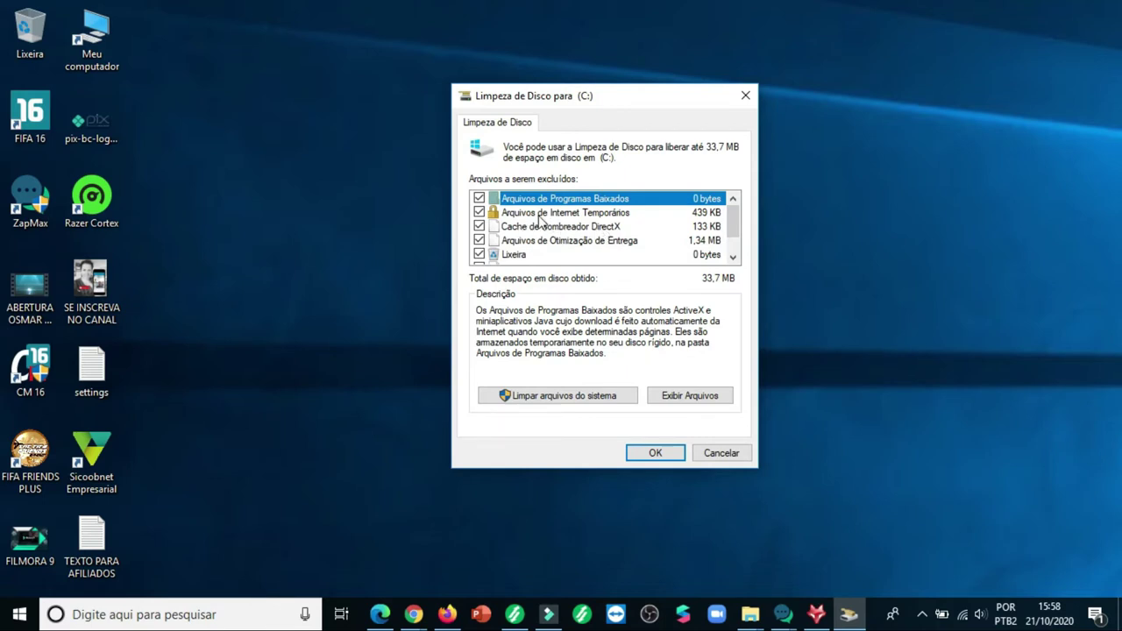
left_click(733, 221)
left_click(575, 396)
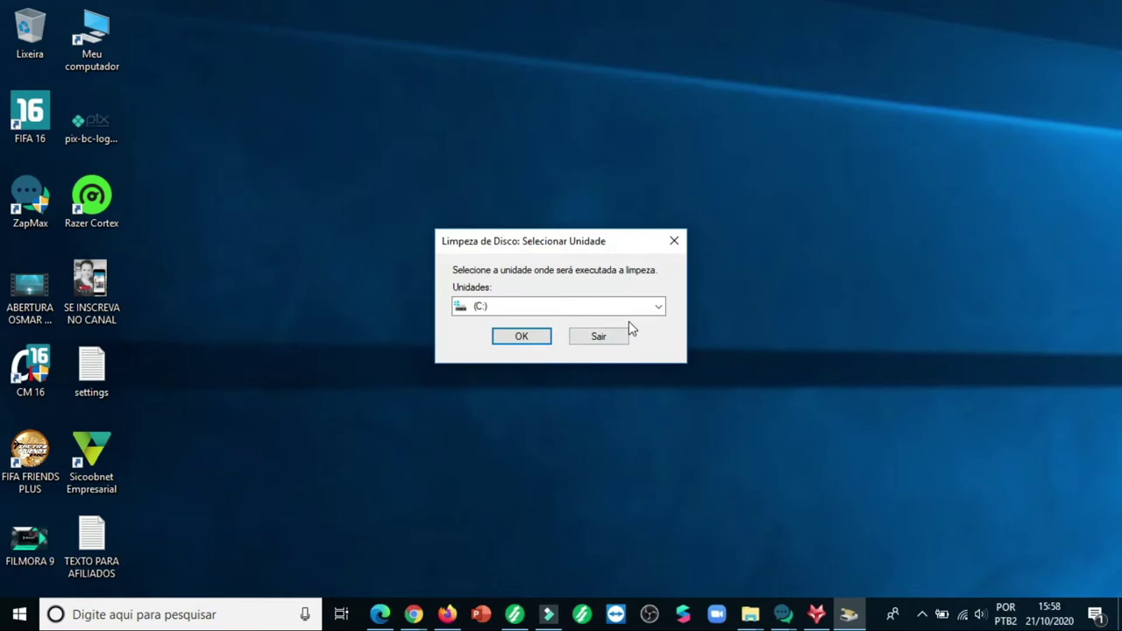
left_click(526, 336)
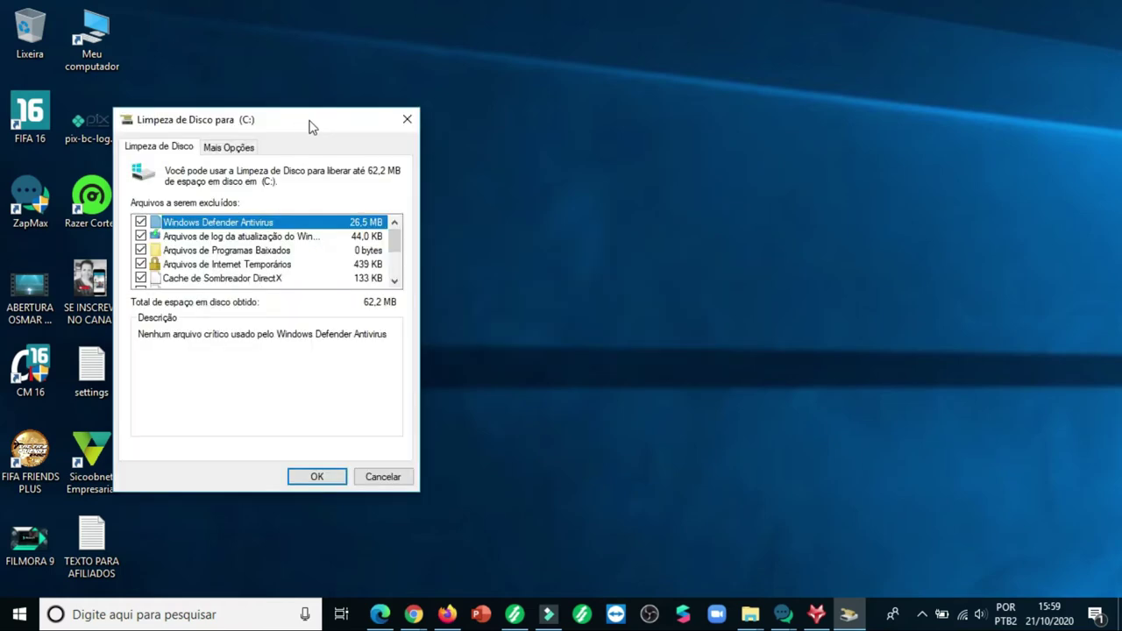
Examine the expanded list of system and temporary file categories selected for deletion on drive C:.
left_click_drag(308, 127, 531, 128)
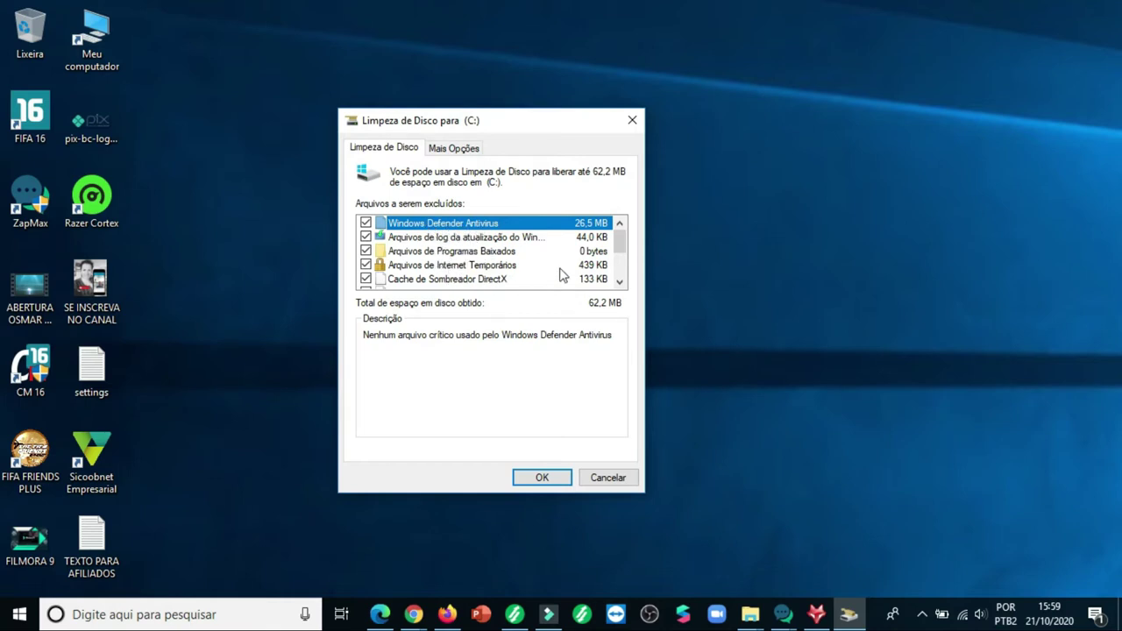
left_click_drag(622, 241, 620, 254)
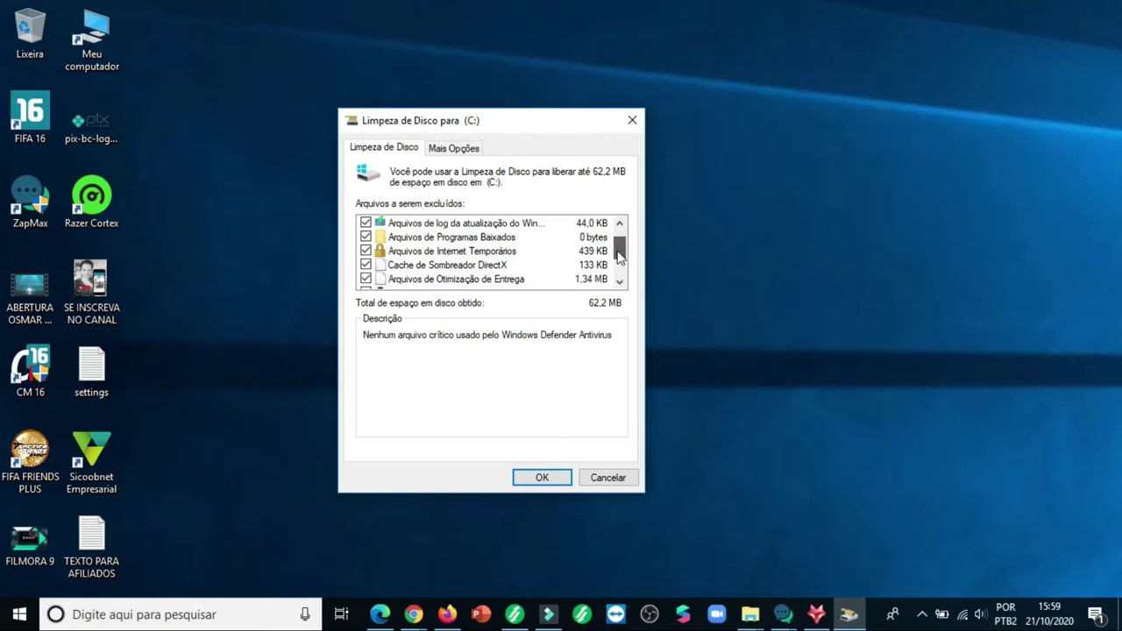
scroll(619, 254, "down", 1)
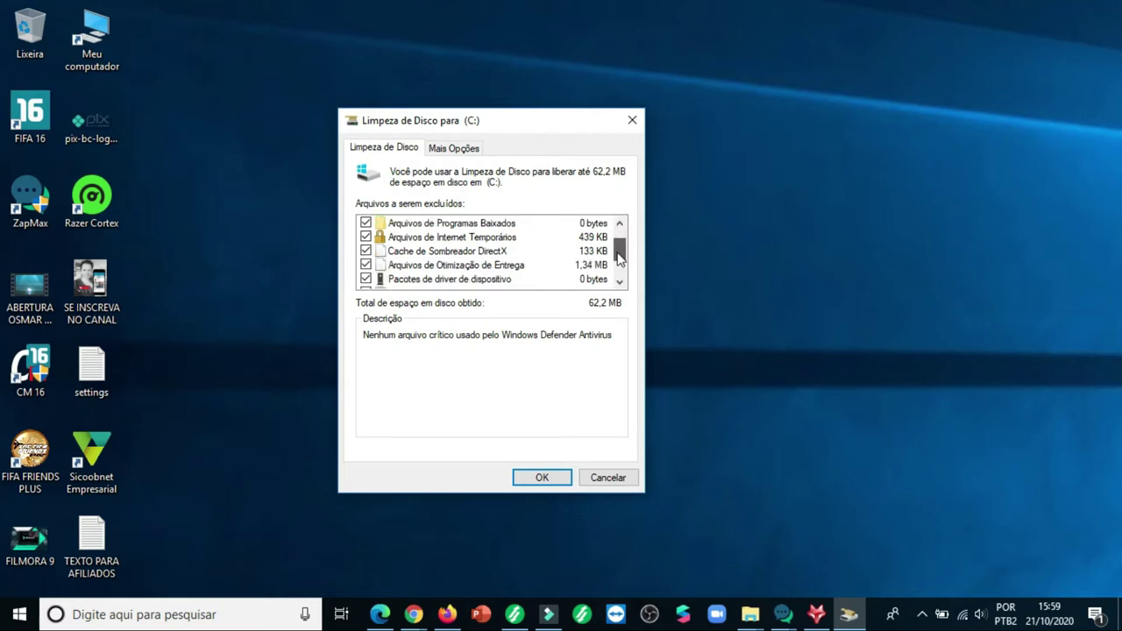
scroll(619, 257, "down", 1)
left_click_drag(616, 255, 616, 269)
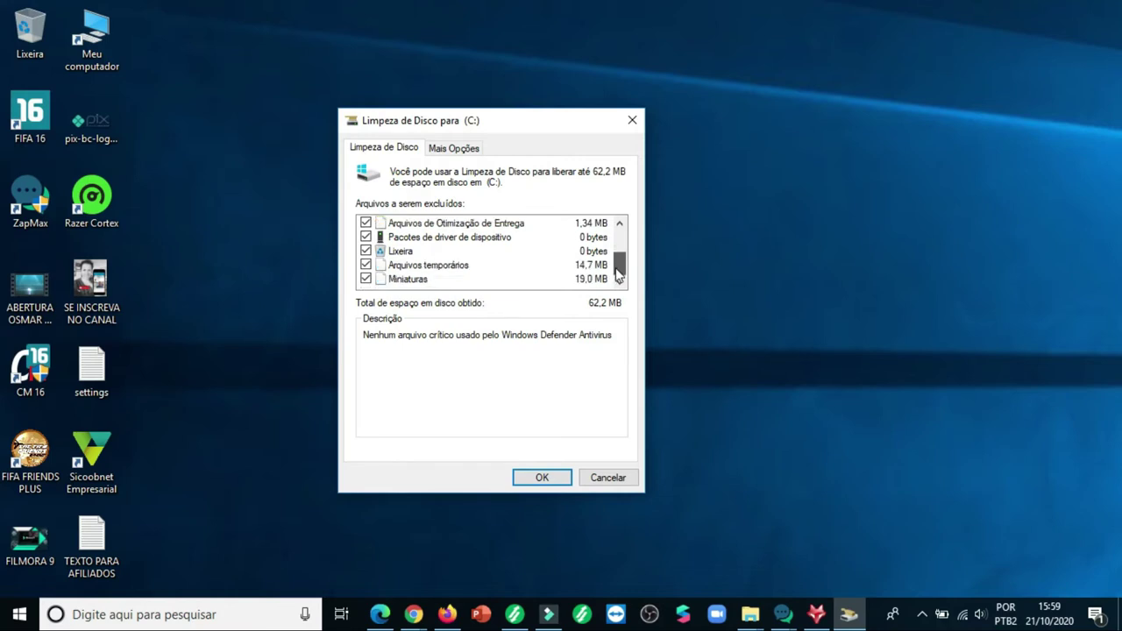
scroll(483, 250, "up", 2)
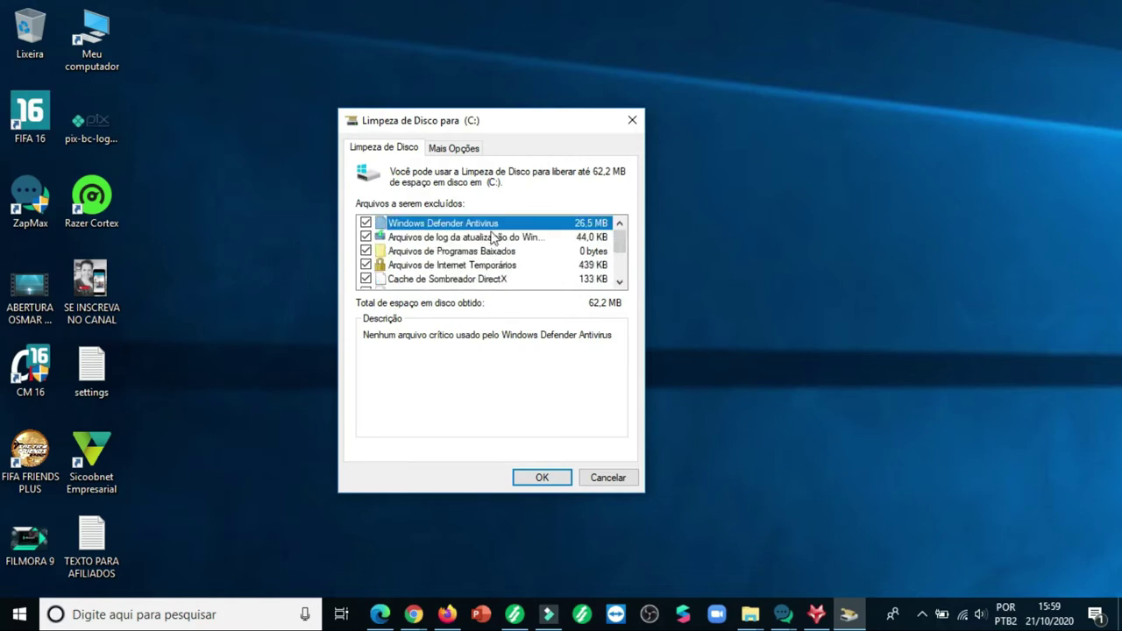
Check the additional cleanup options for programs and restore points, and permanently delete the selected file categories from drive C:.
left_click(471, 150)
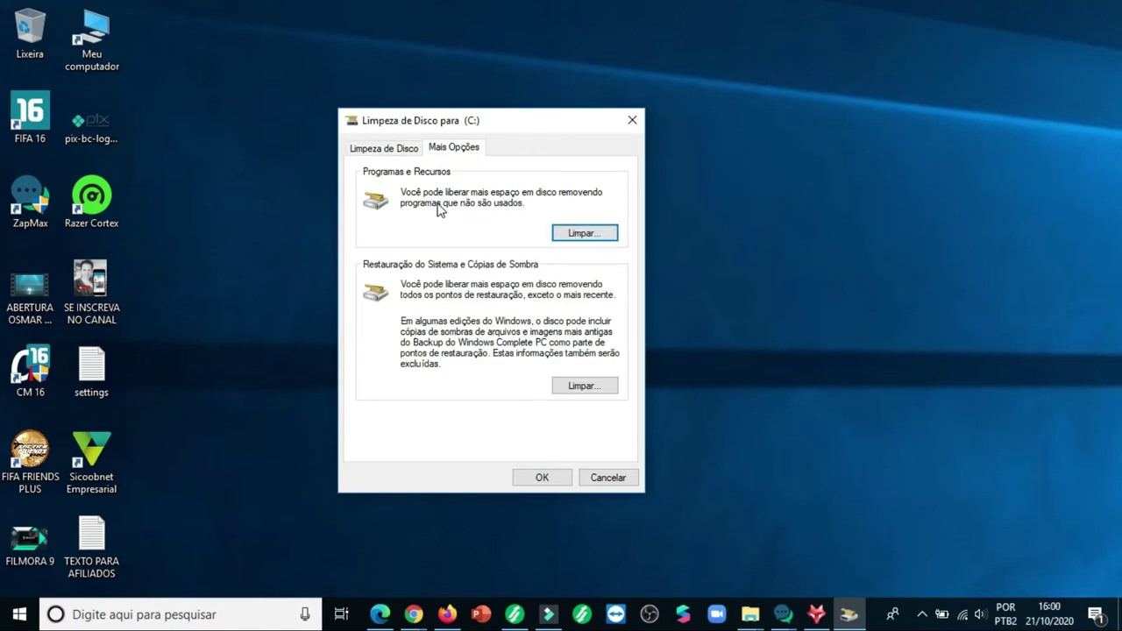
left_click(591, 242)
left_click(386, 148)
left_click(559, 479)
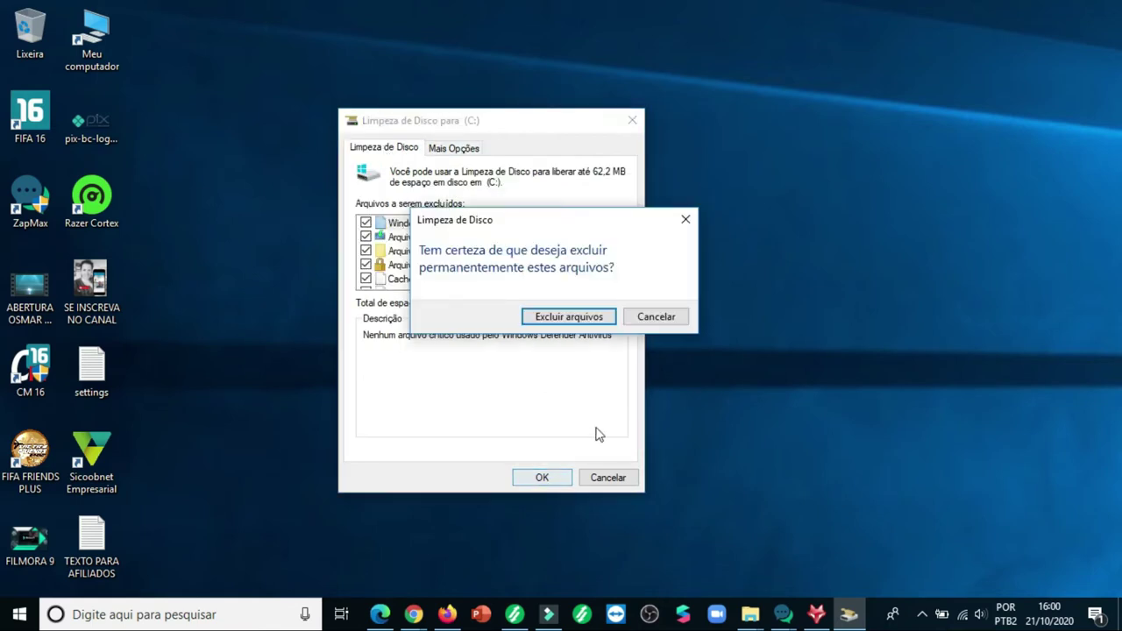
left_click(569, 317)
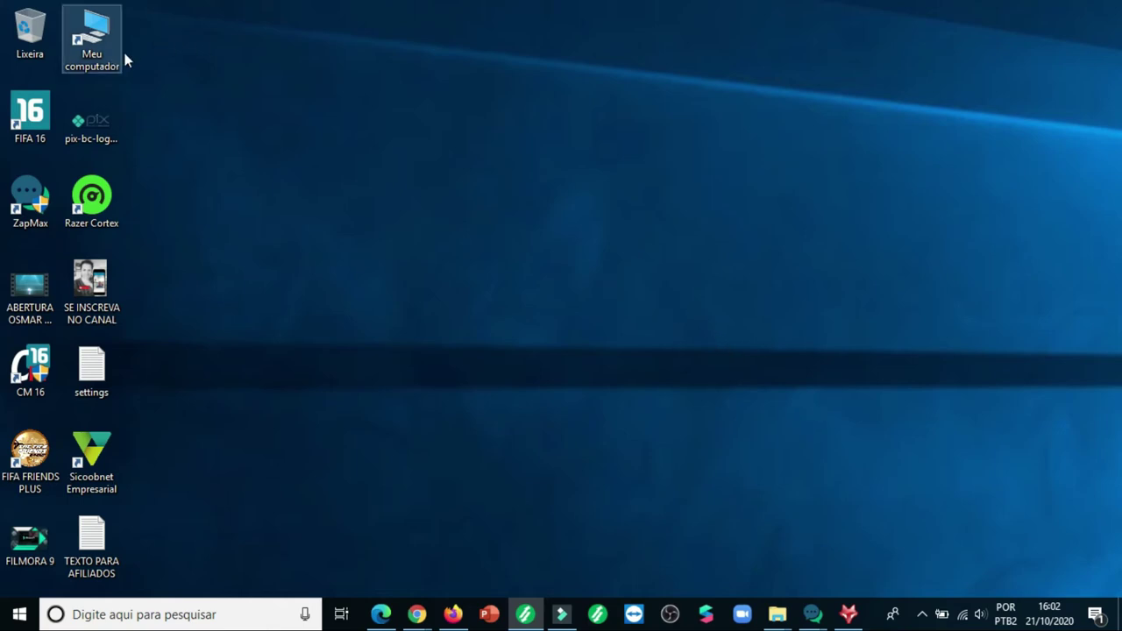
Open the properties of Disco Local (C:) from Meu computador.
double_click(93, 36)
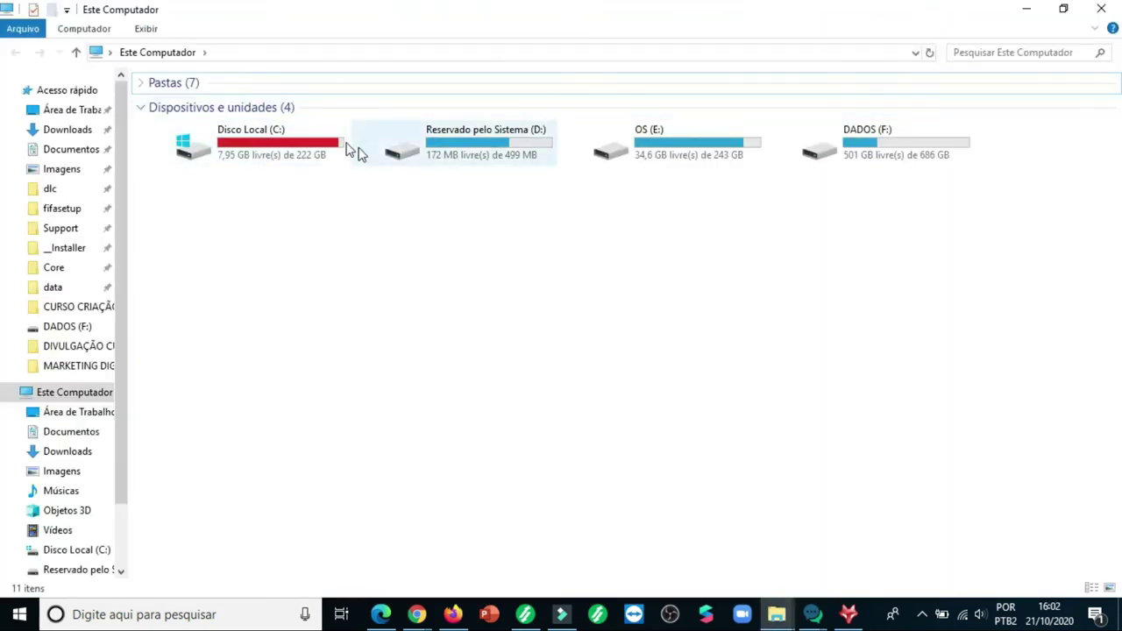
left_click(277, 142)
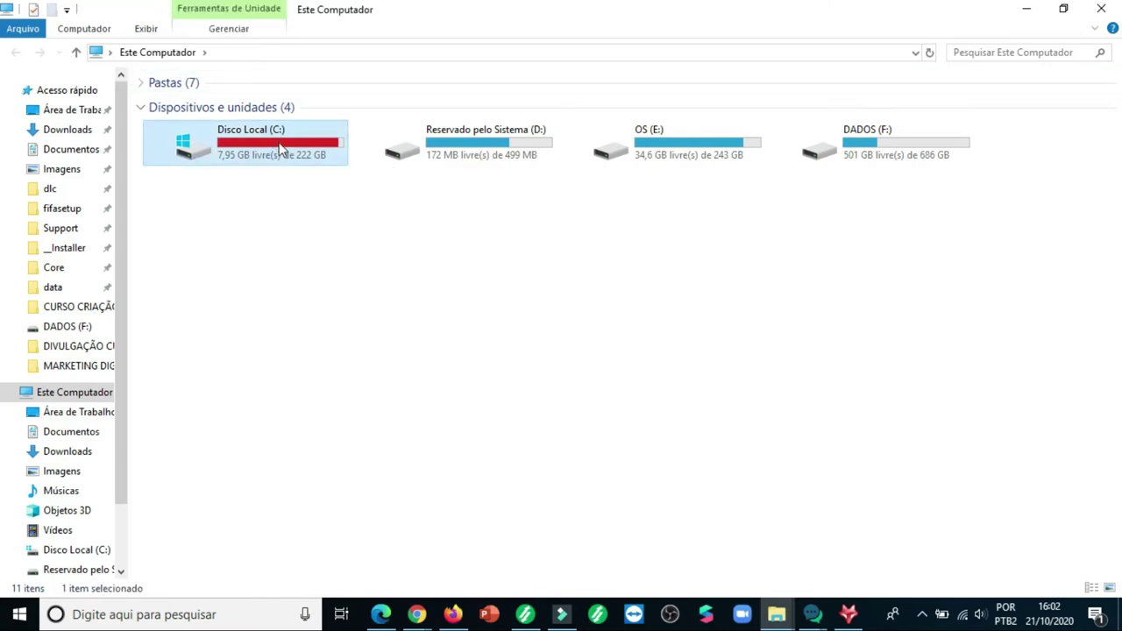
right_click(277, 142)
left_click(365, 473)
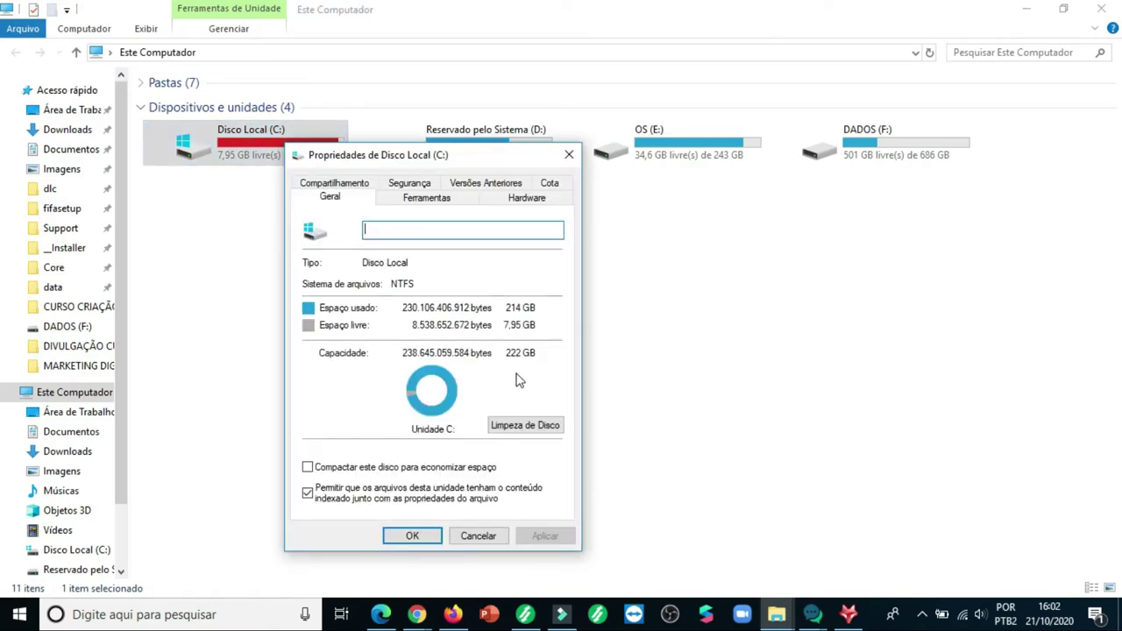
Scan drive C: with Disk Cleanup from its properties, including system files, and cancel without deleting anything.
left_click(535, 428)
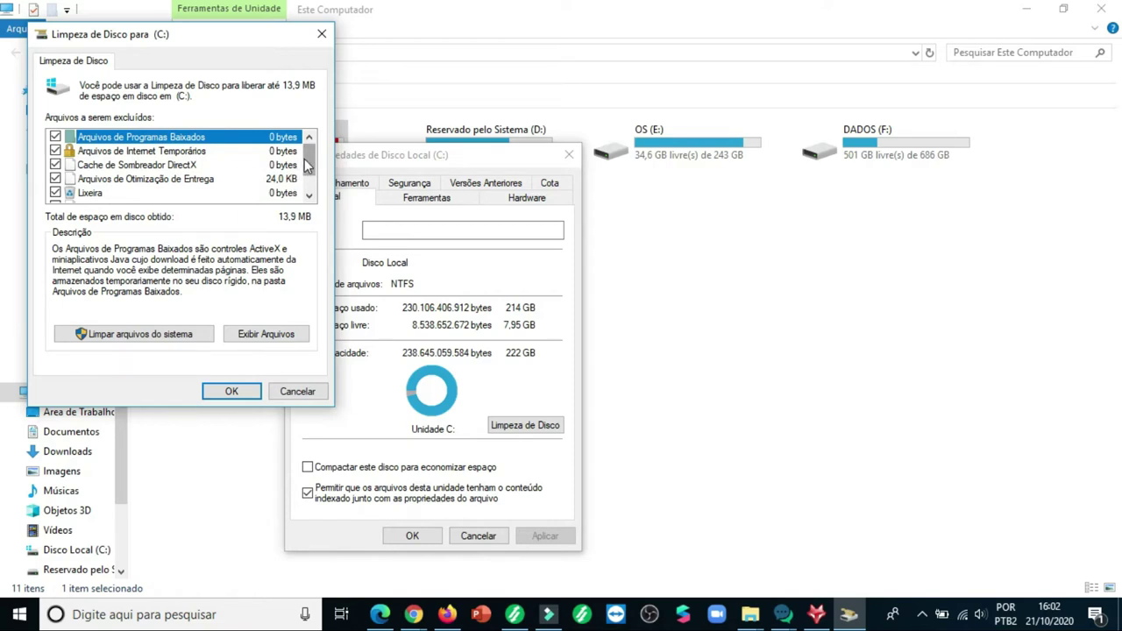
left_click_drag(306, 167, 309, 186)
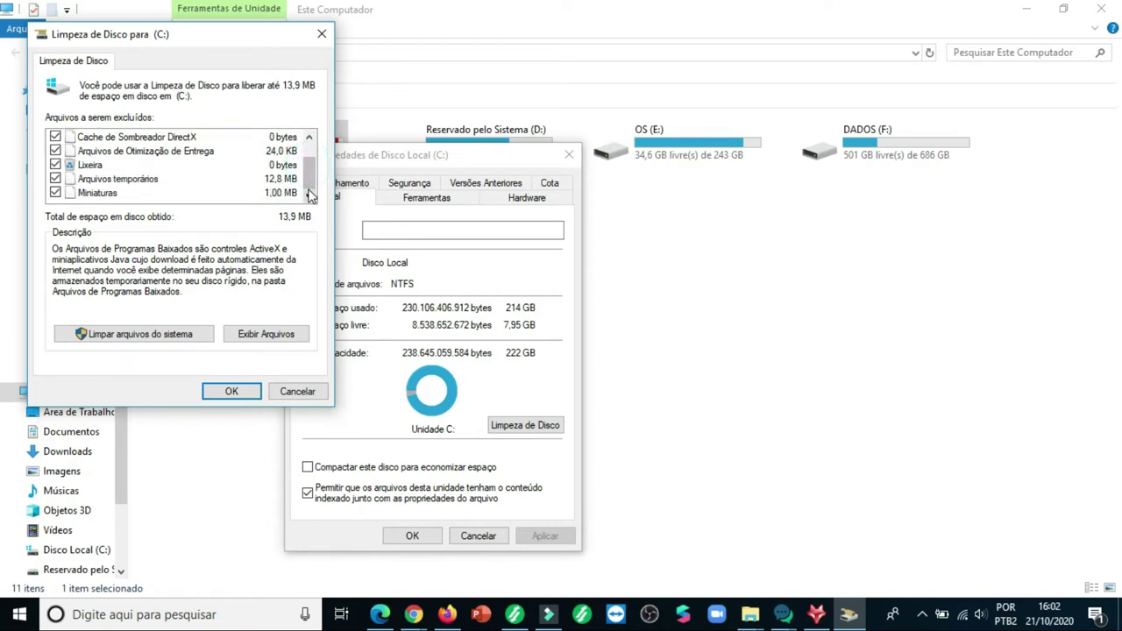
left_click(165, 338)
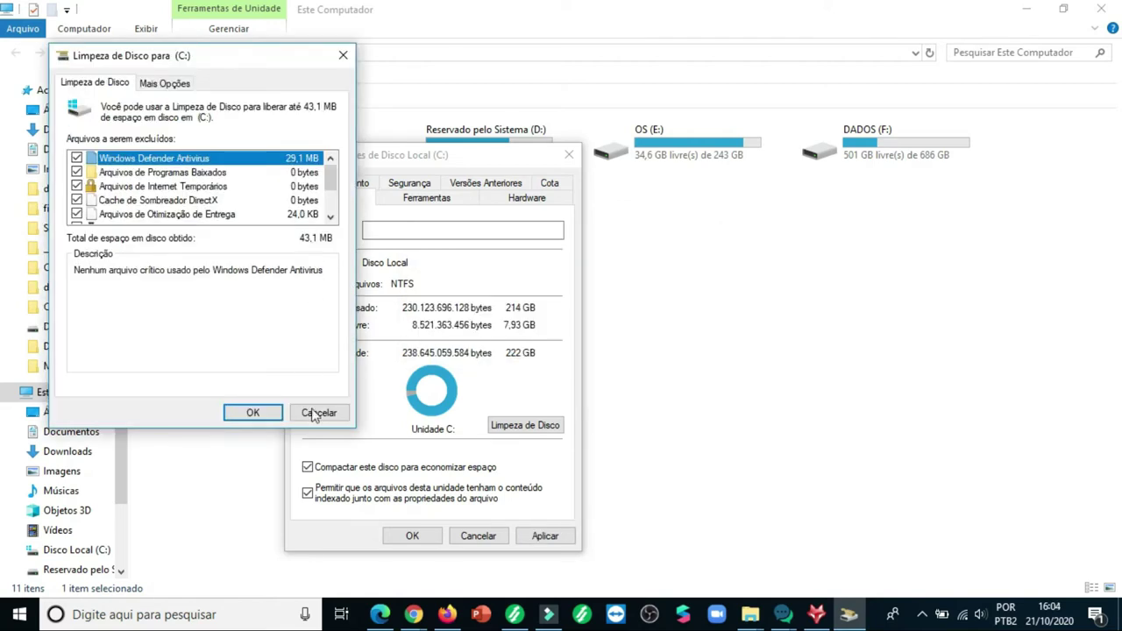
left_click(316, 414)
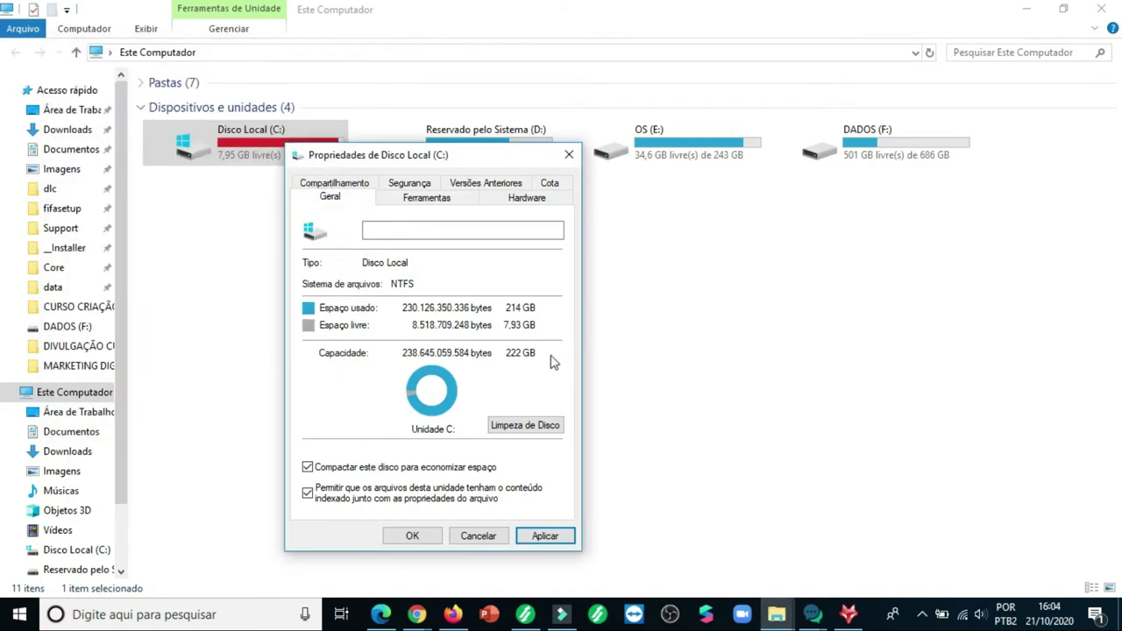
Enable compression to save space on drive C:, applying it only to the drive itself, and minimize the file manager.
left_click(307, 470)
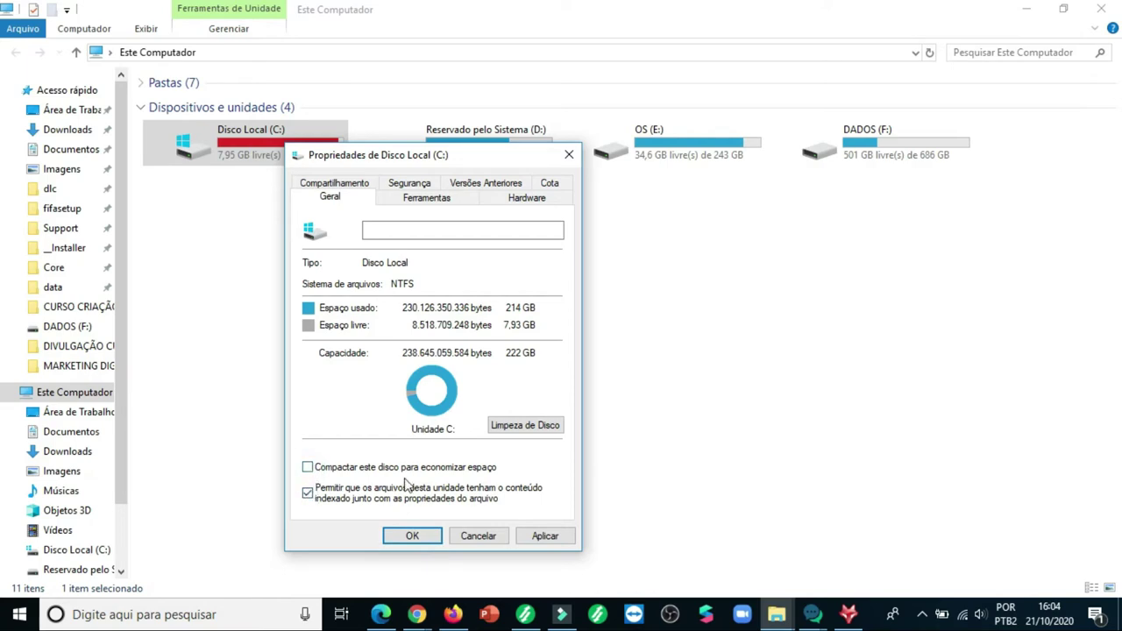
left_click(308, 467)
left_click(542, 535)
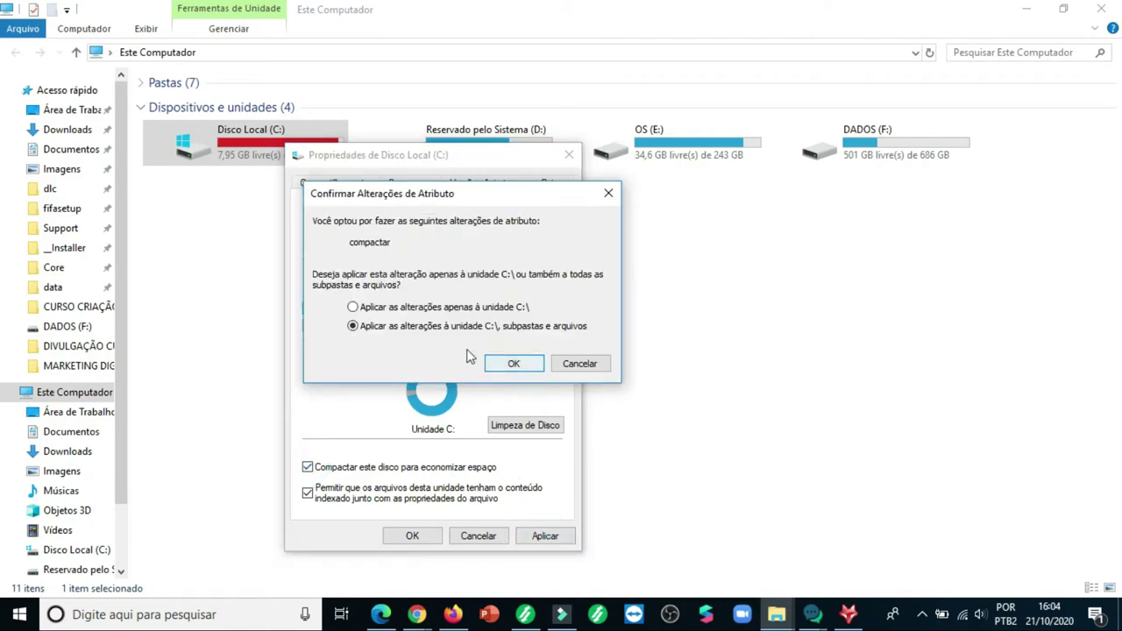
left_click(431, 308)
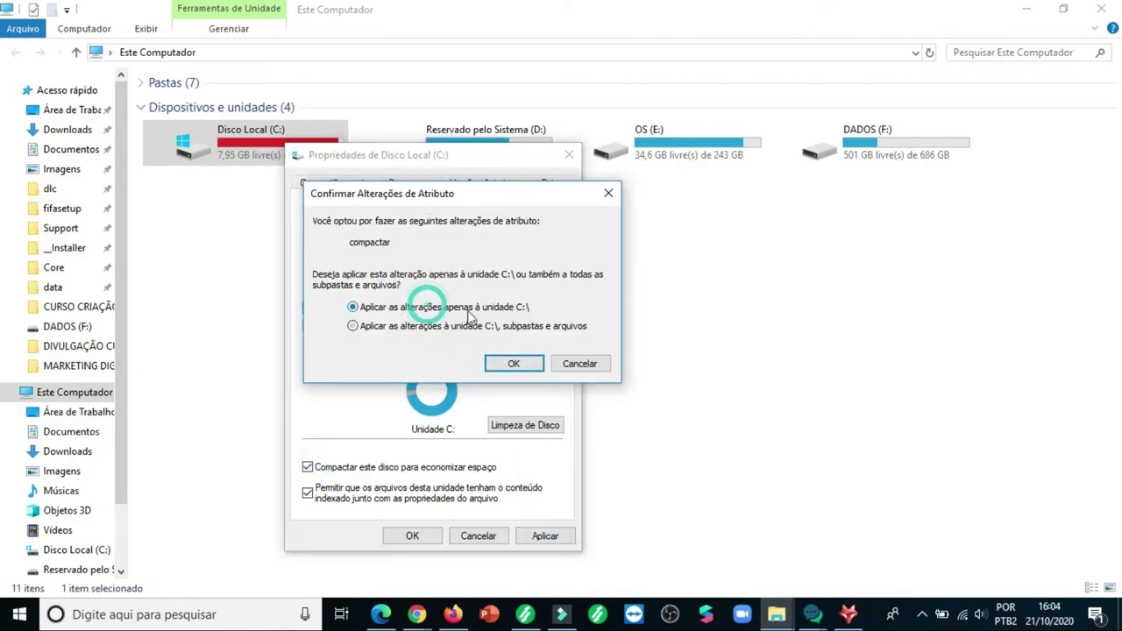
left_click(515, 364)
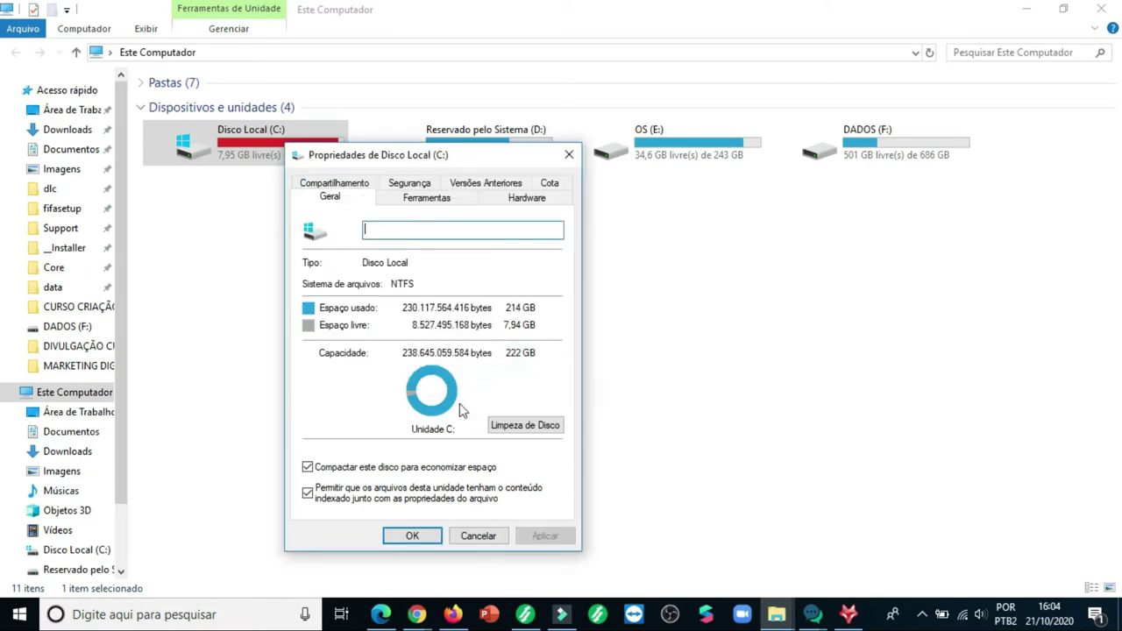
left_click(412, 536)
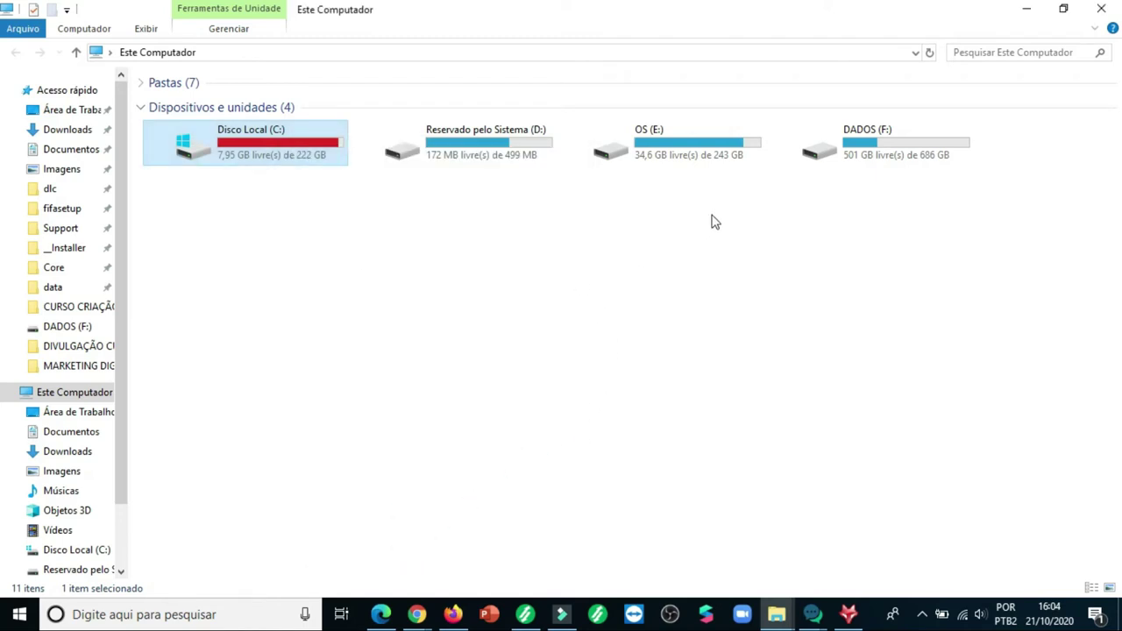
left_click(1028, 9)
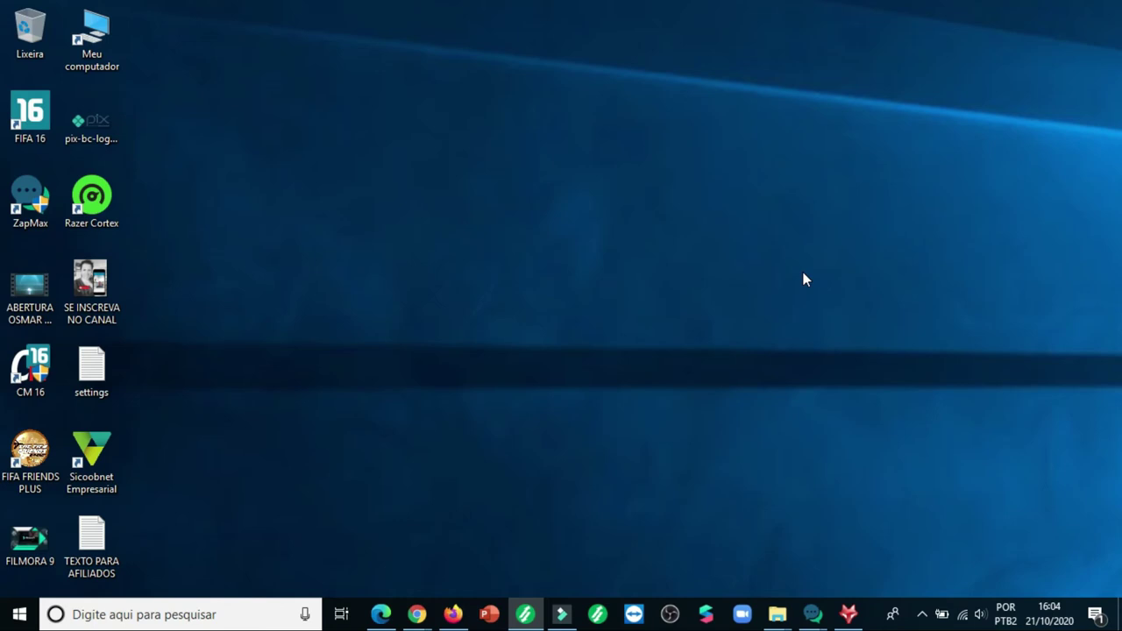
Switch to VisiPics, start a duplicate-picture search, and set the similarity filter to Loose.
left_click(847, 613)
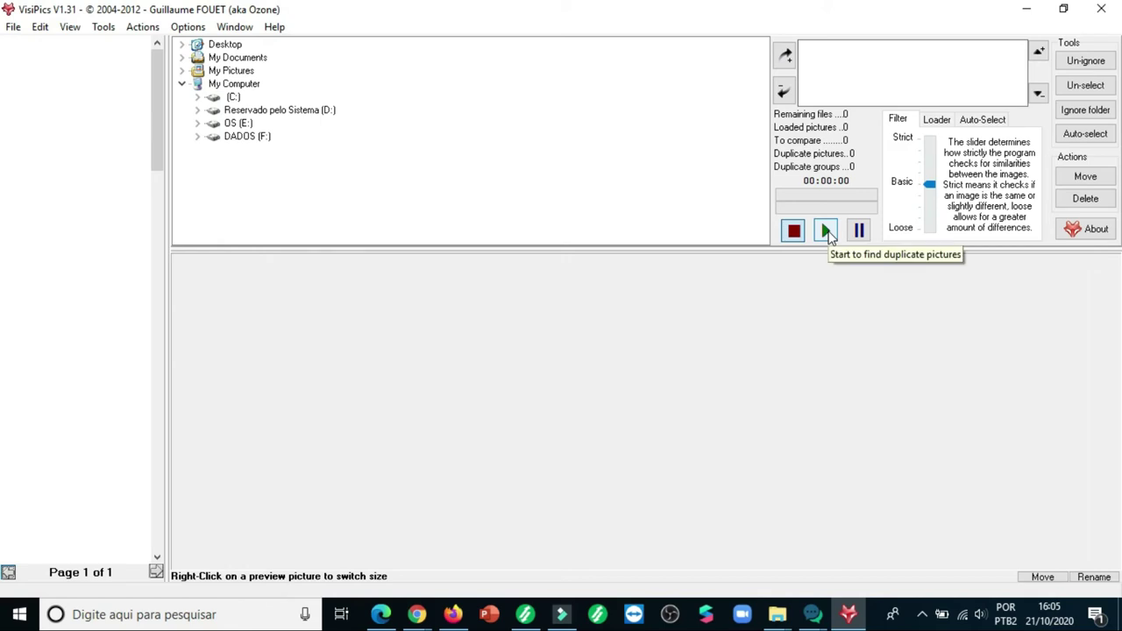
left_click(827, 231)
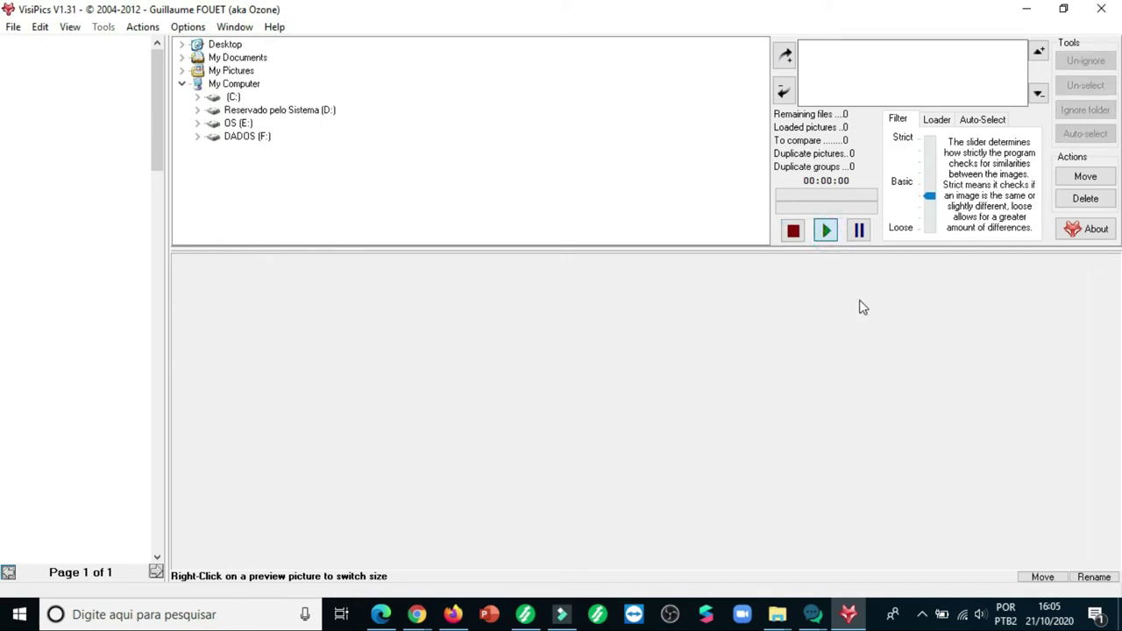
key("Down")
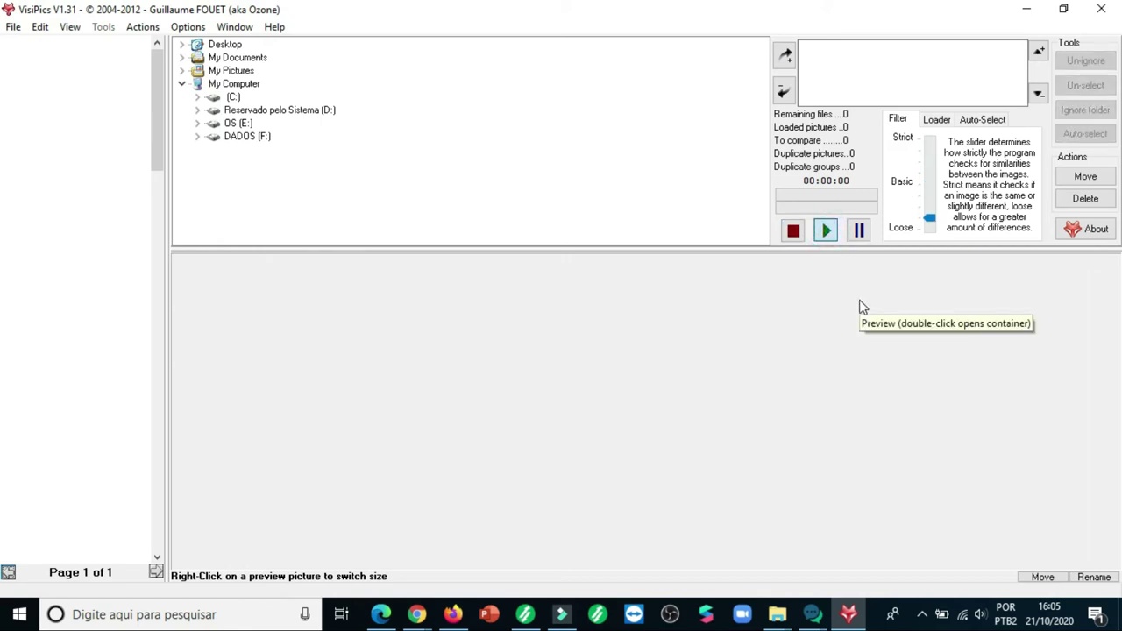
key("Down")
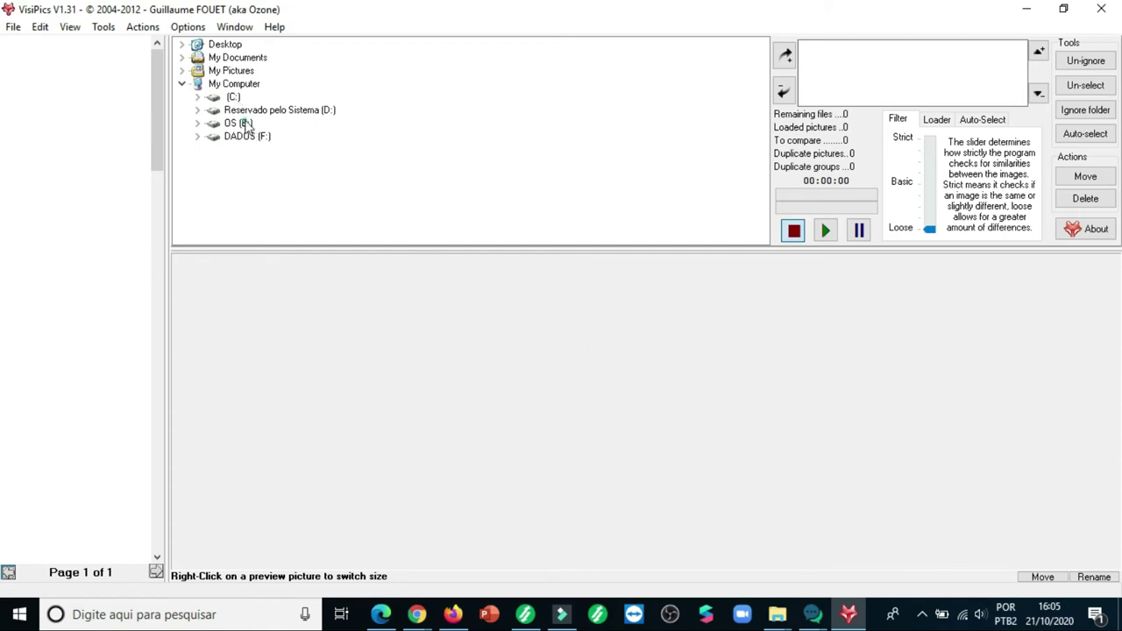
Run the duplicate-picture search on drive OS (E:) and on drive C:.
double_click(239, 123)
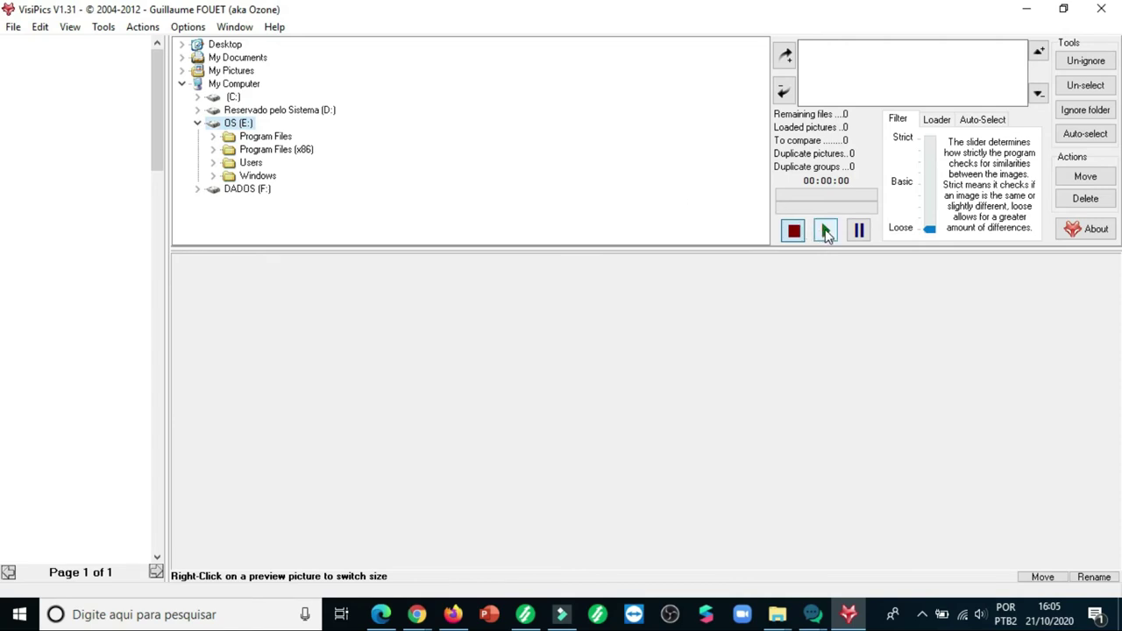
left_click(824, 230)
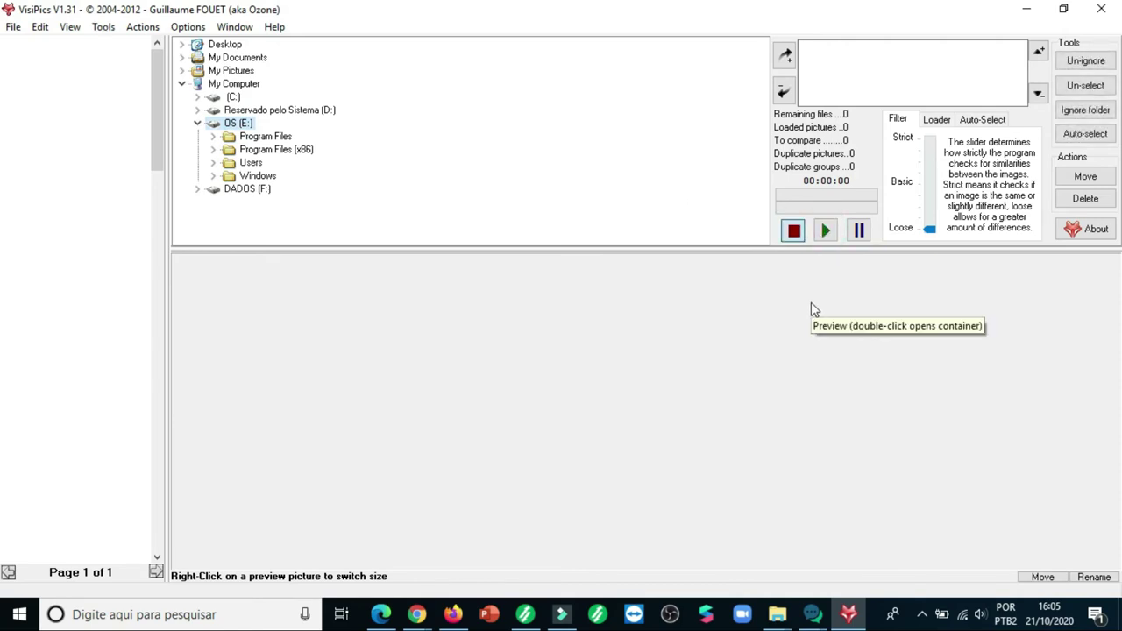
double_click(238, 97)
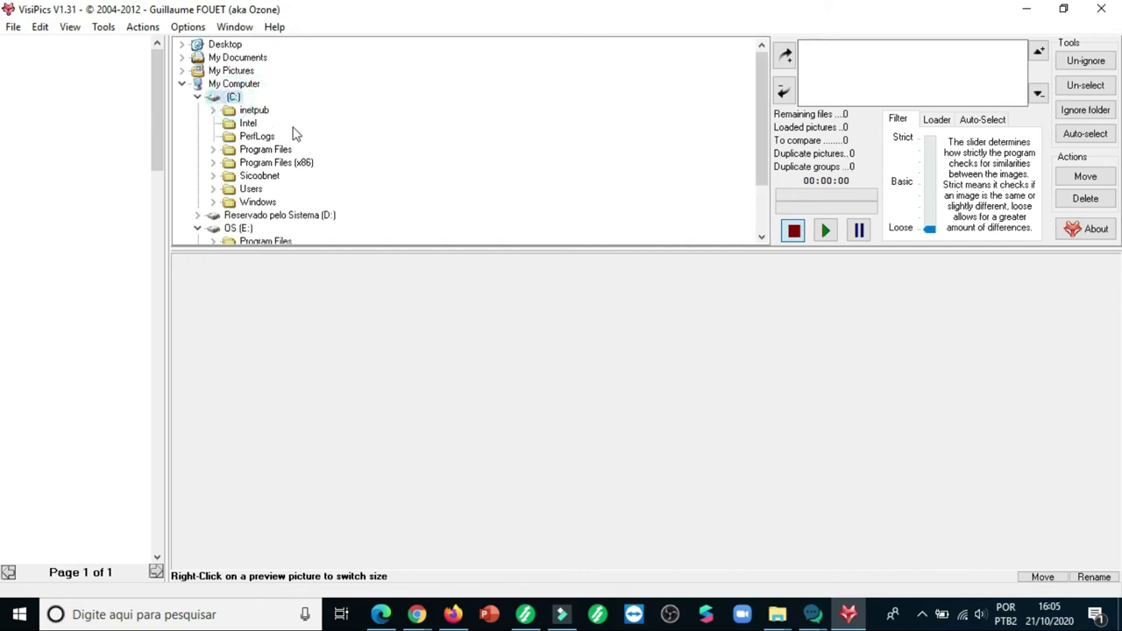
left_click(823, 231)
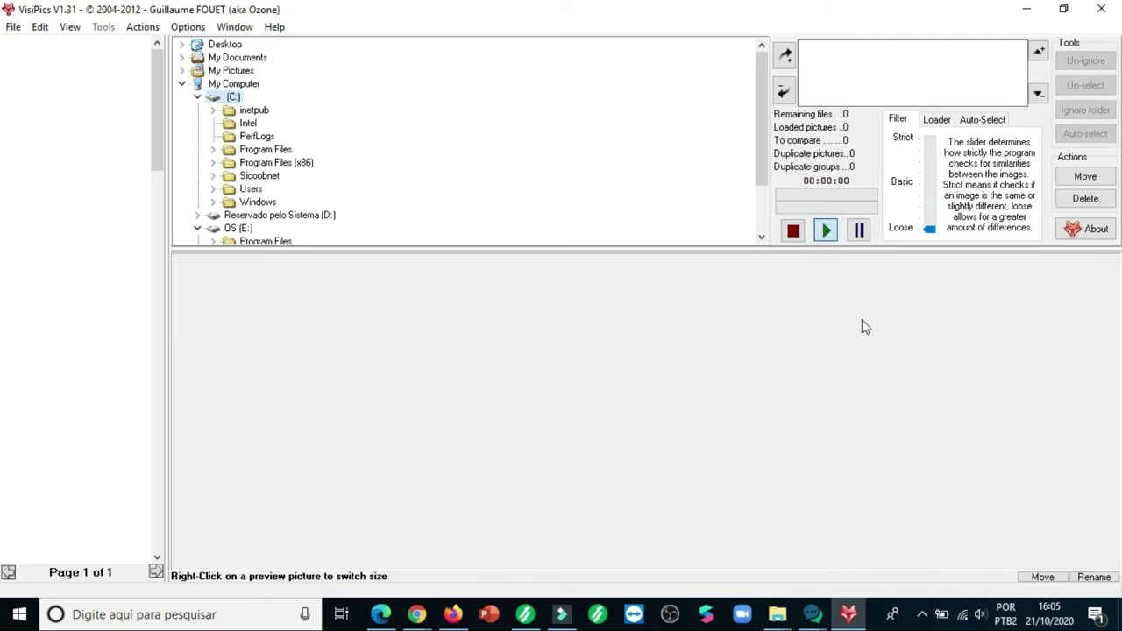